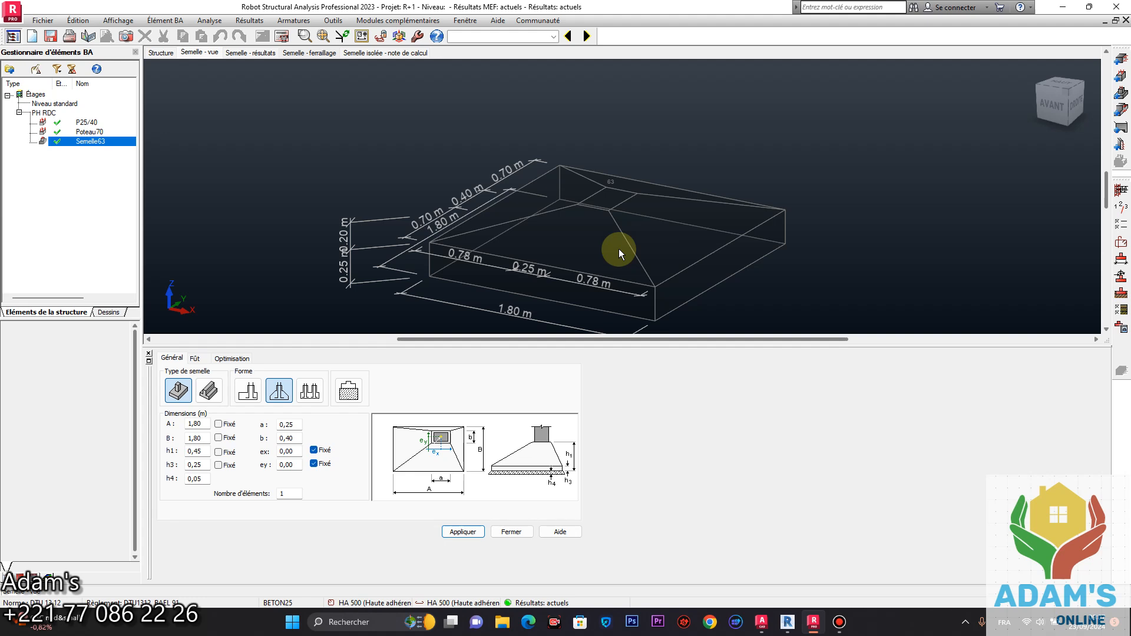
Calculate footing Semelle63 with drawings generated for the calculated elements, inspect its execution drawing and return to the footing view.
{"action": "scroll", "coordinate": [599, 206], "scroll_direction": "down", "scroll_amount": 5}
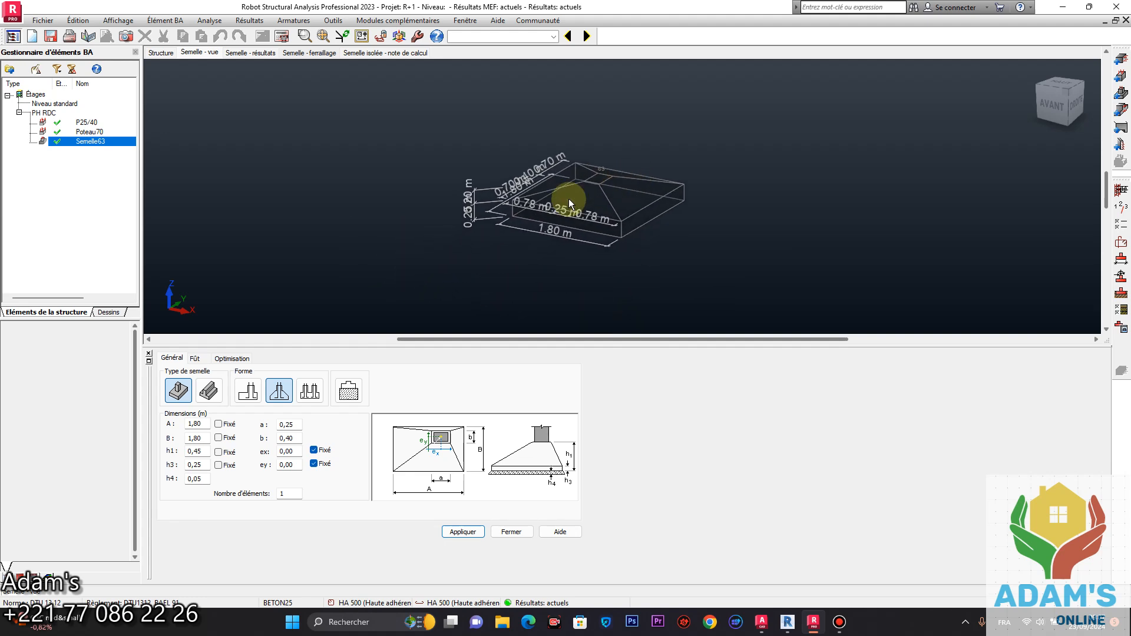
{"action": "scroll", "coordinate": [572, 200], "scroll_direction": "up", "scroll_amount": 3}
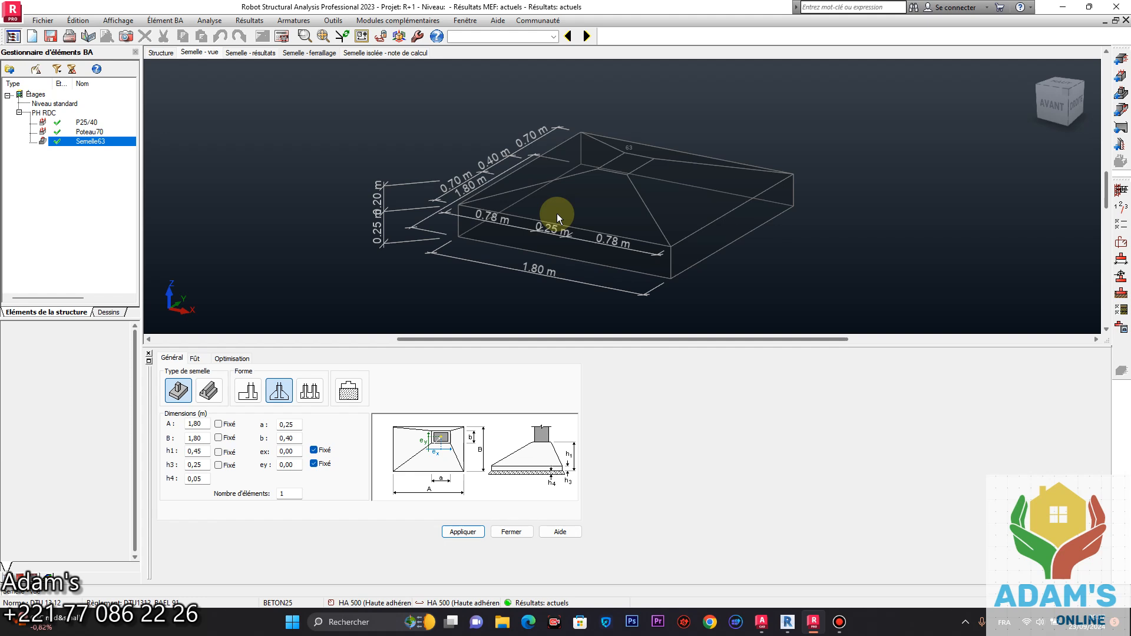
{"action": "middle_click_drag", "start_coordinate": [556, 213], "coordinate": [688, 214]}
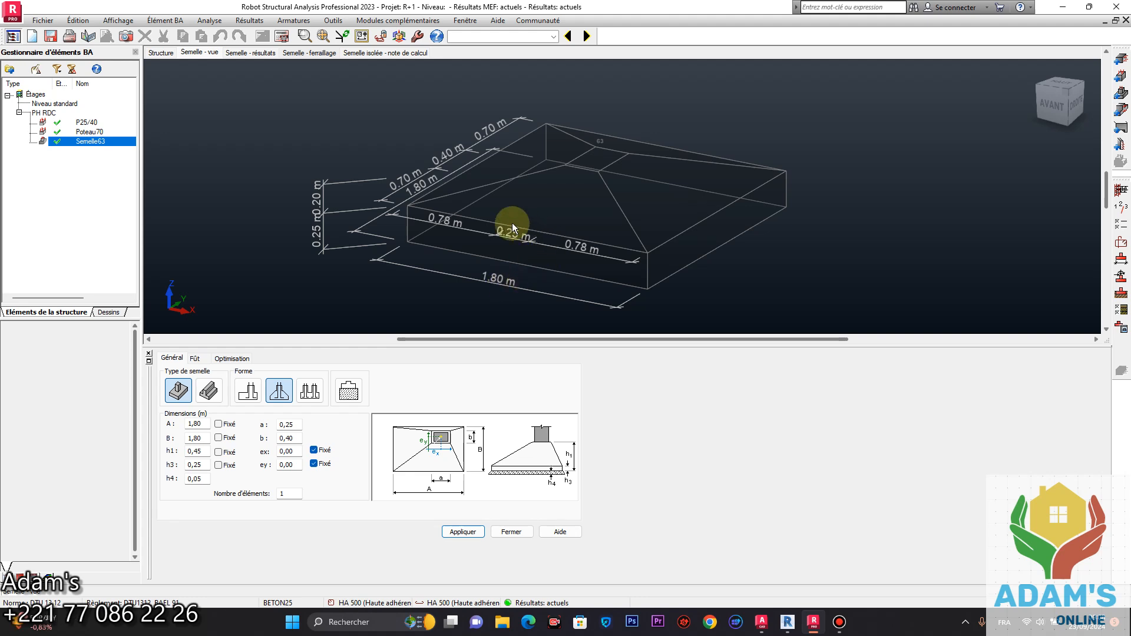
{"action": "left_click", "coordinate": [281, 35]}
{"action": "left_click", "coordinate": [472, 314]}
{"action": "left_click", "coordinate": [607, 365]}
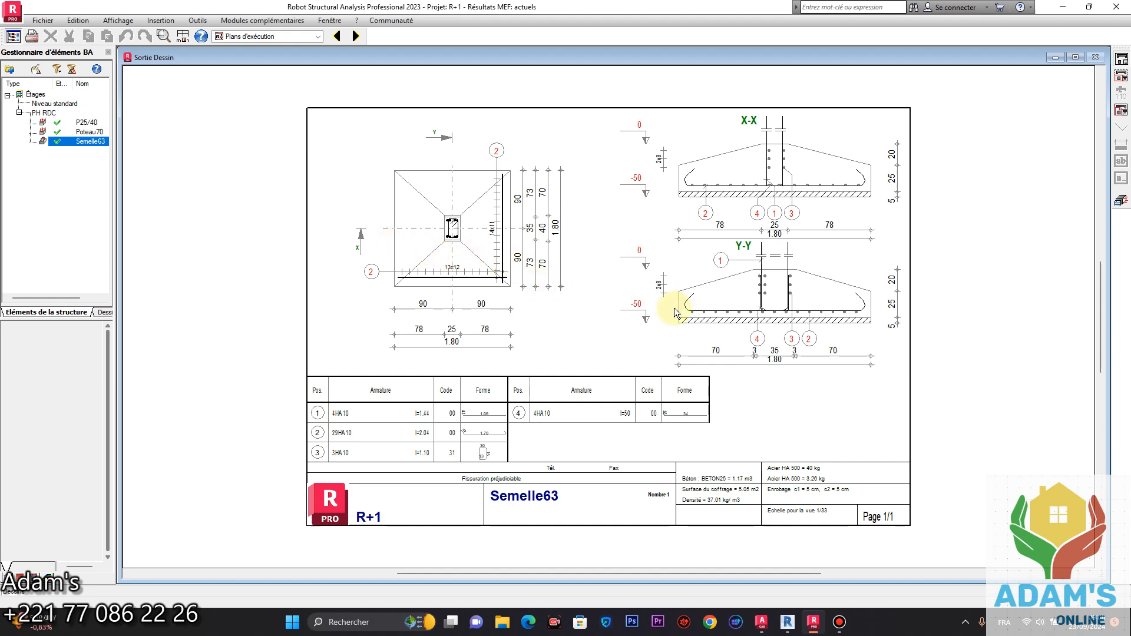
{"action": "left_click", "coordinate": [1121, 200]}
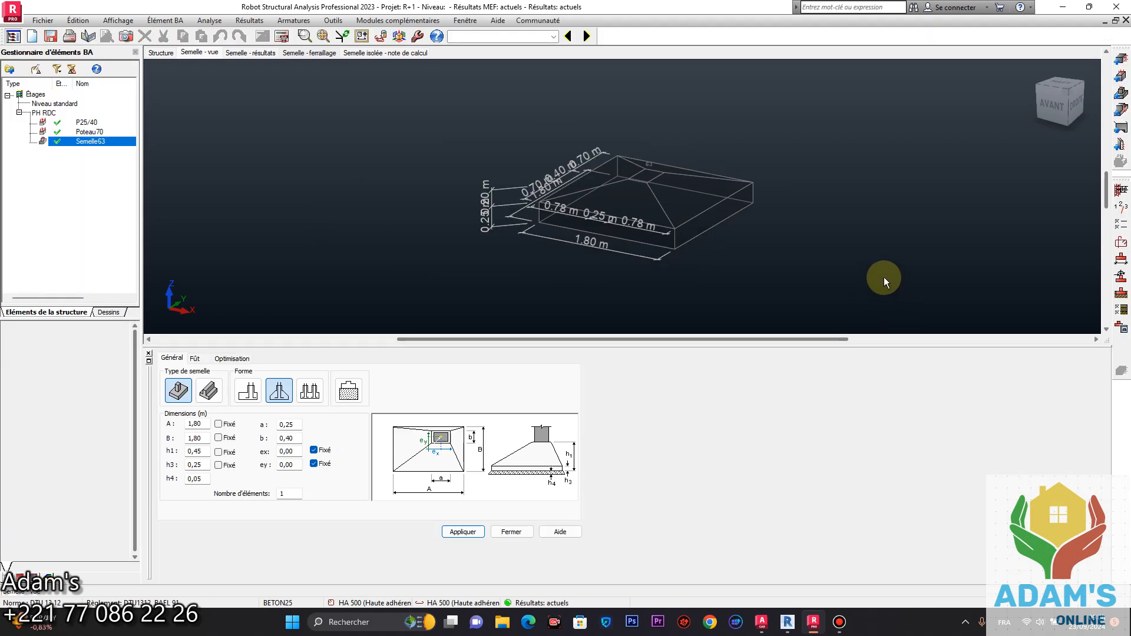
Set the excavation bottom level Nf to -1,50 m in the footing's soil parameters.
{"action": "scroll", "coordinate": [664, 169], "scroll_direction": "up", "scroll_amount": 4}
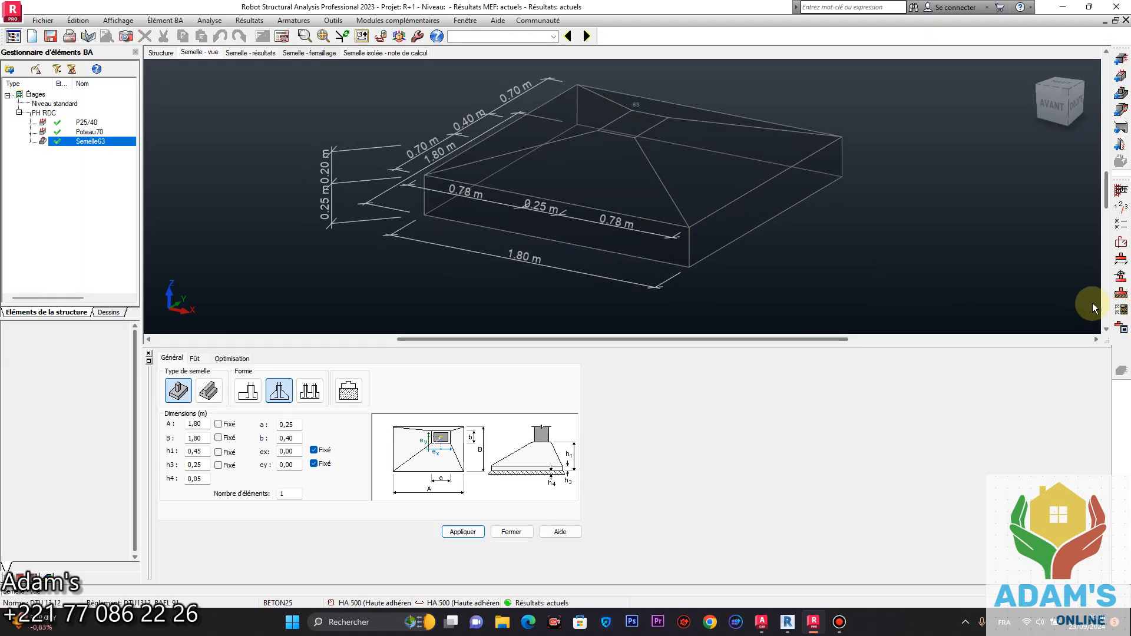
{"action": "left_click", "coordinate": [1122, 293]}
{"action": "left_click_drag", "start_coordinate": [845, 59], "coordinate": [784, 192]}
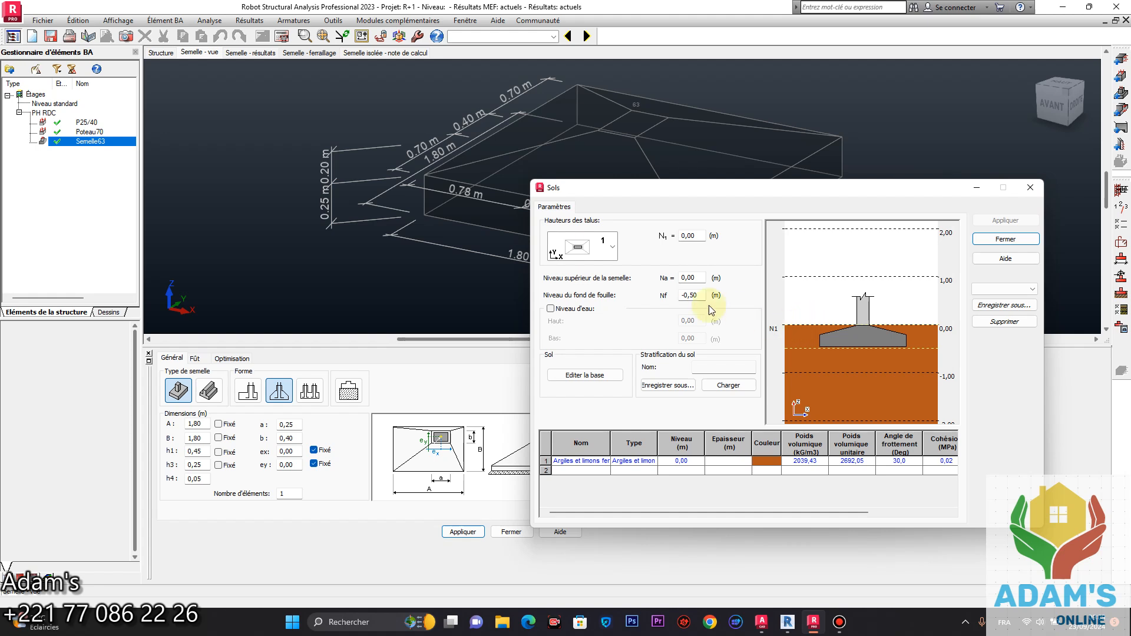
{"action": "double_click", "coordinate": [705, 235]}
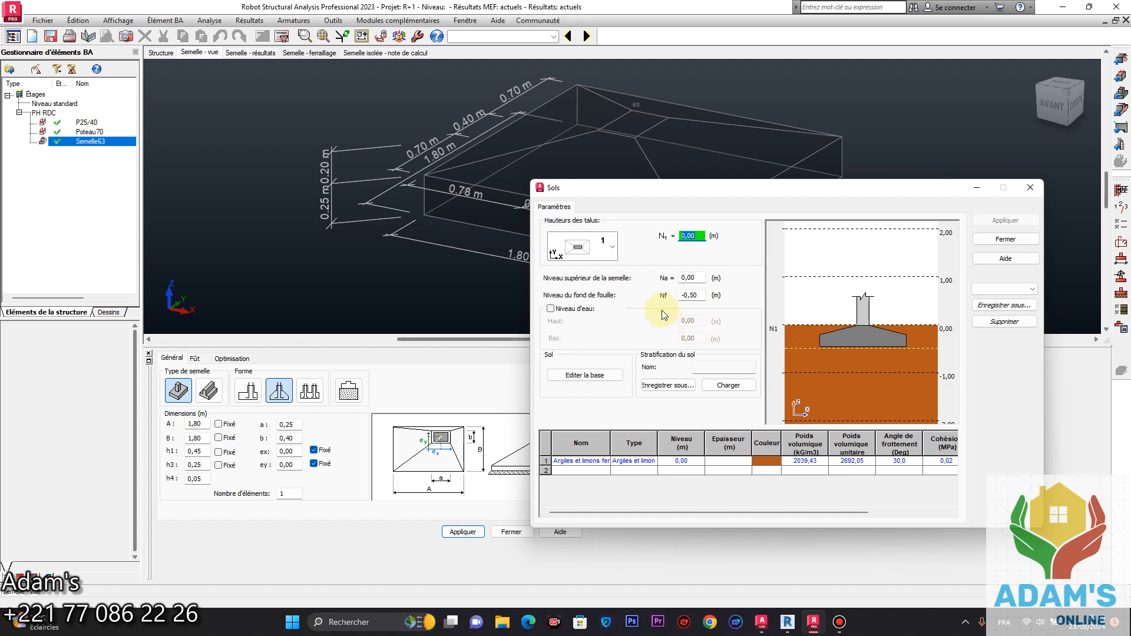
{"action": "double_click", "coordinate": [698, 295]}
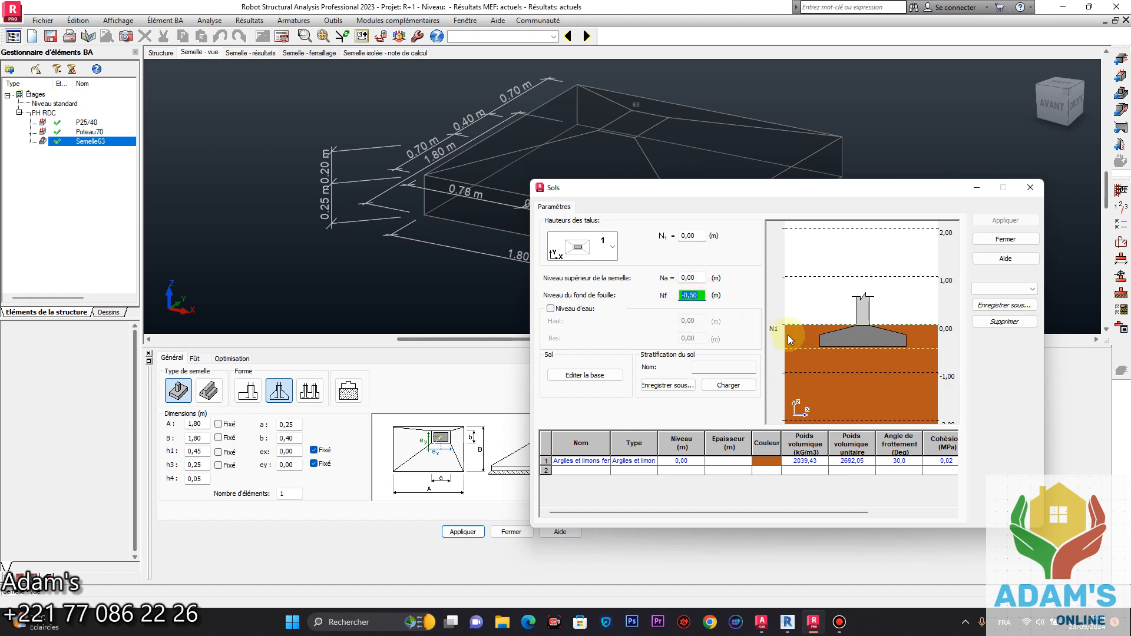
{"action": "double_click", "coordinate": [695, 278]}
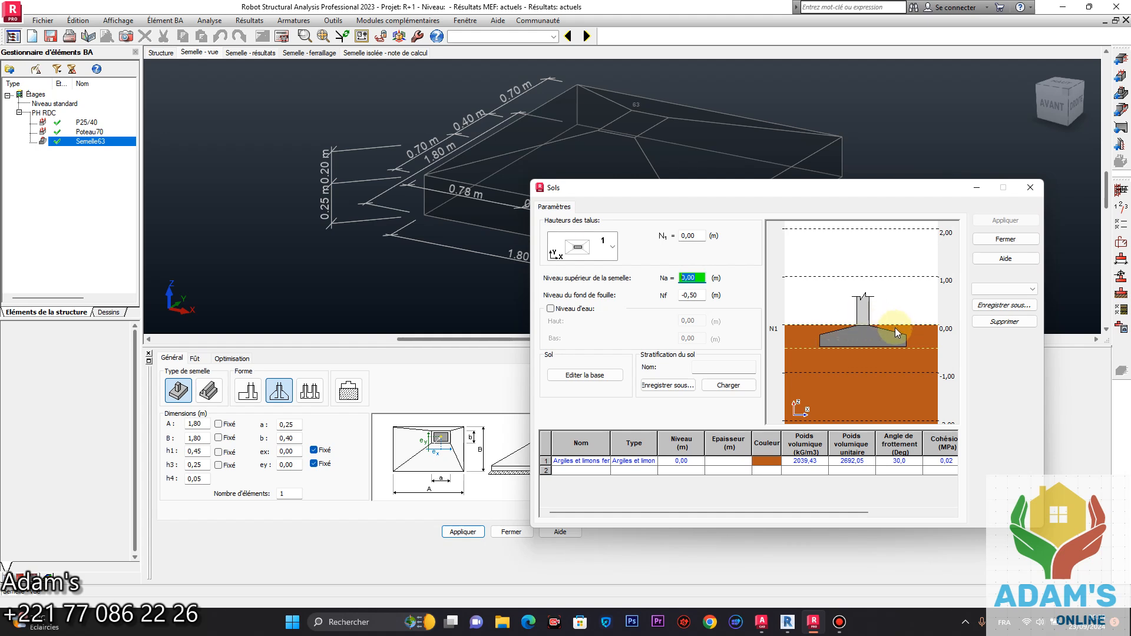
{"action": "left_click", "coordinate": [695, 295]}
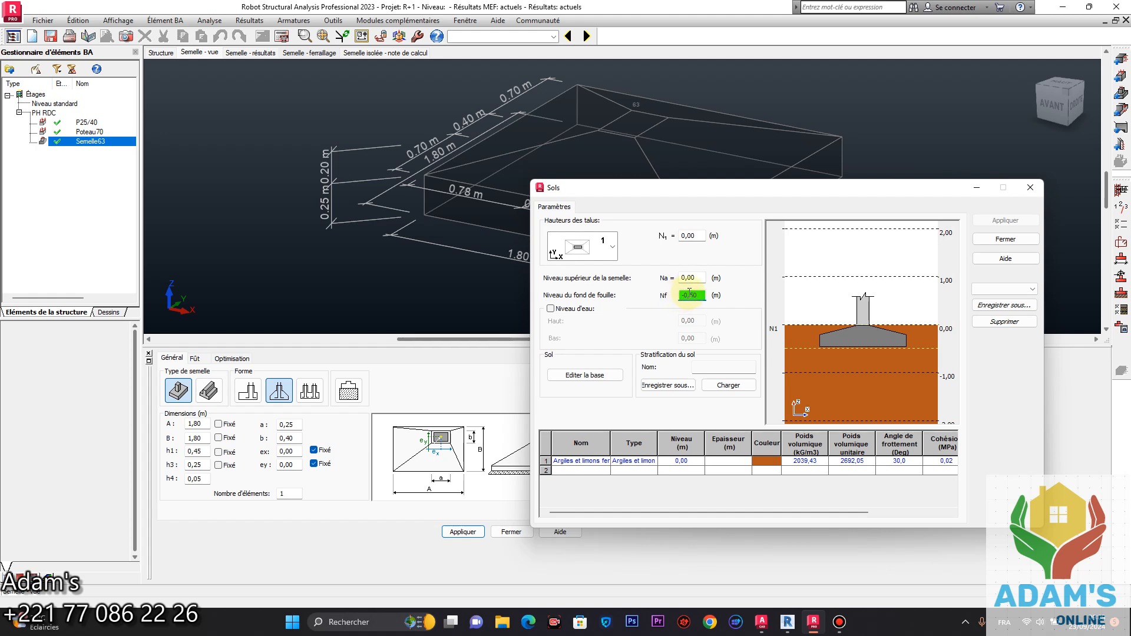
{"action": "type", "text": "-1,50"}
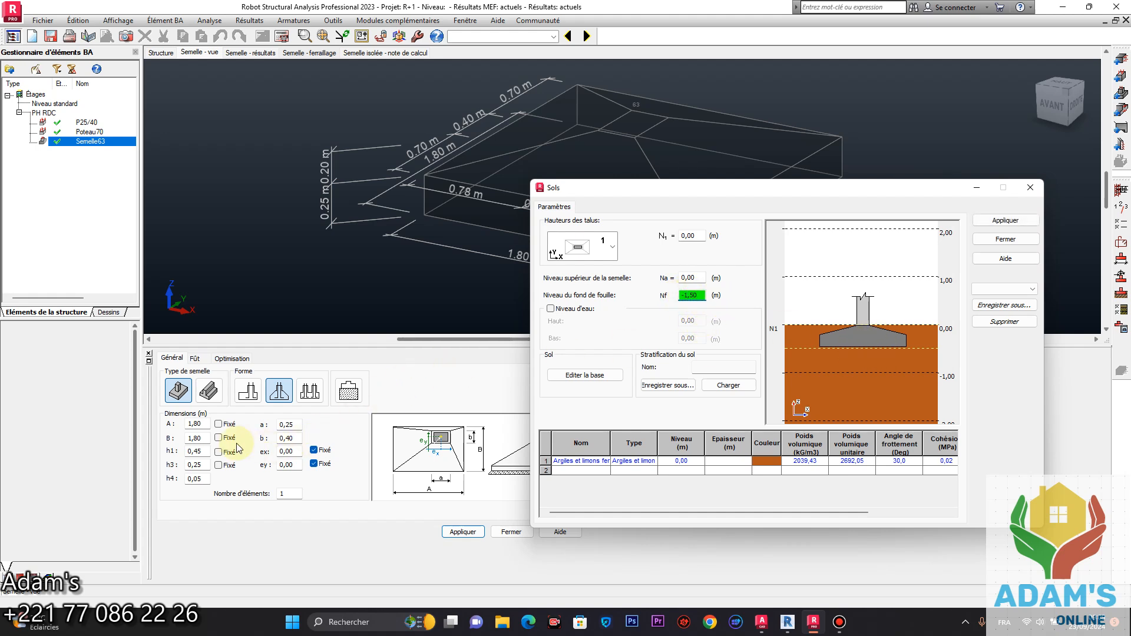
Set the footing's top level Na to -1,05 m, then apply and close the soil parameters.
{"action": "double_click", "coordinate": [695, 278]}
{"action": "type", "text": "-1"}
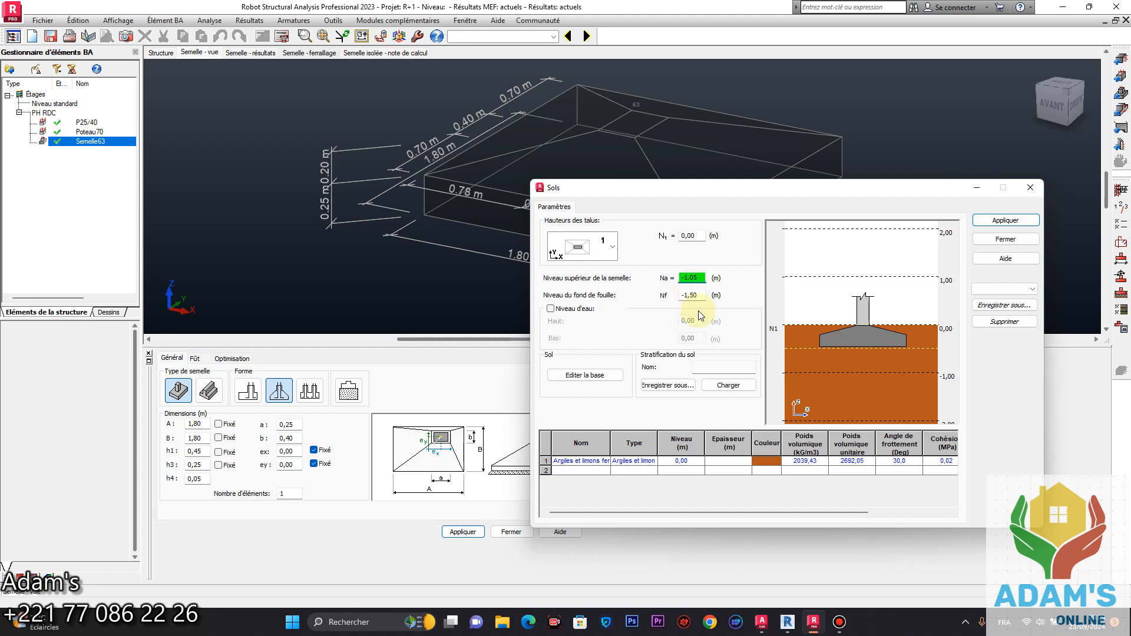
{"action": "type", "text": ",05"}
{"action": "left_click", "coordinate": [1002, 222]}
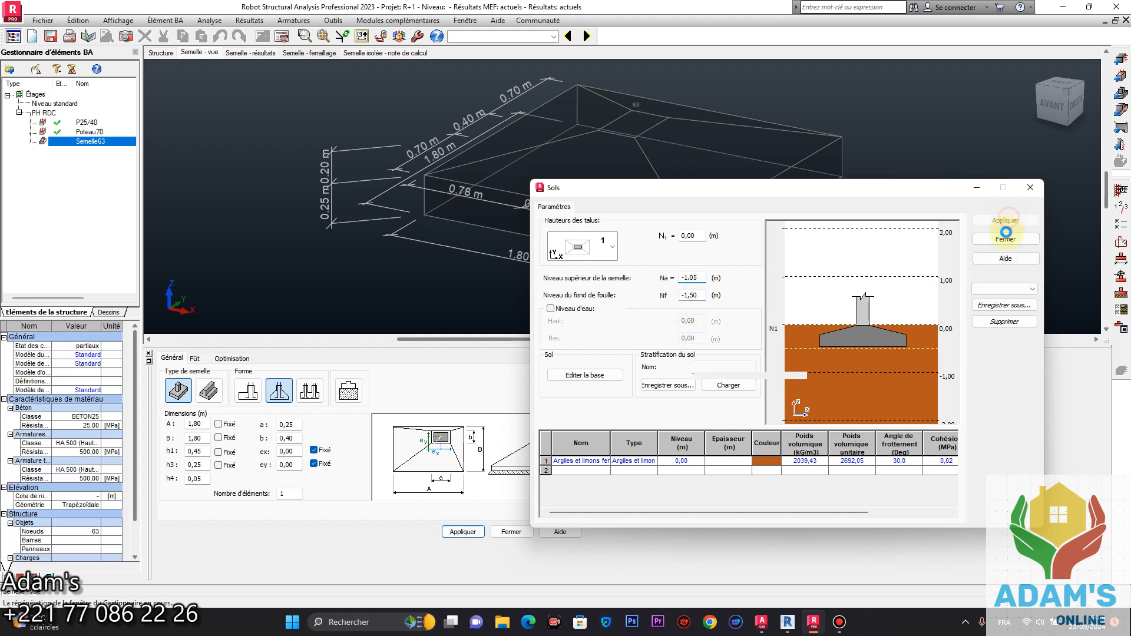
{"action": "left_click", "coordinate": [1005, 239]}
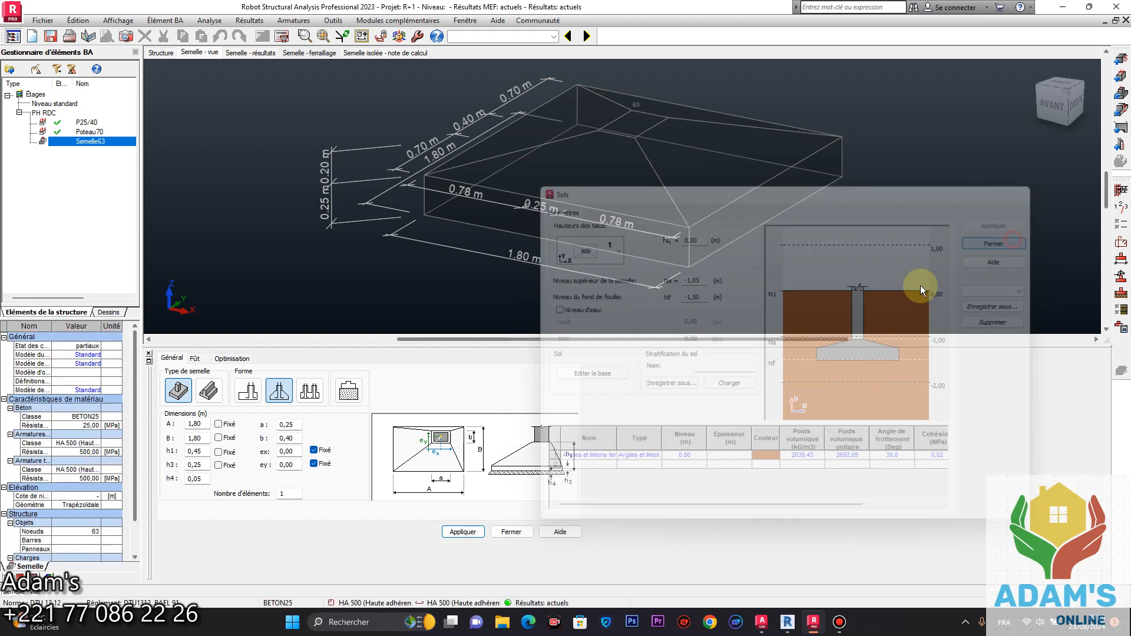
Fix the footing's h1 and h3 dimensions and apply the geometry settings.
{"action": "left_click", "coordinate": [218, 451]}
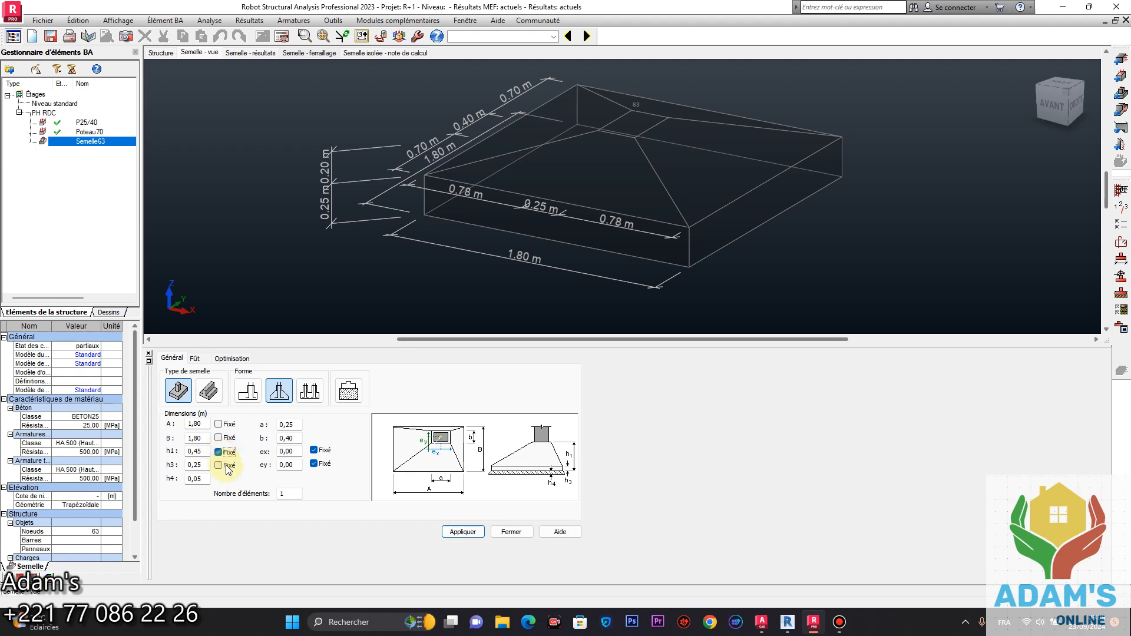
{"action": "left_click", "coordinate": [226, 467]}
{"action": "left_click", "coordinate": [463, 532]}
Recalculate Semelle63 with the new soil levels, generating its drawing, and return to the footing view.
{"action": "left_click", "coordinate": [282, 36]}
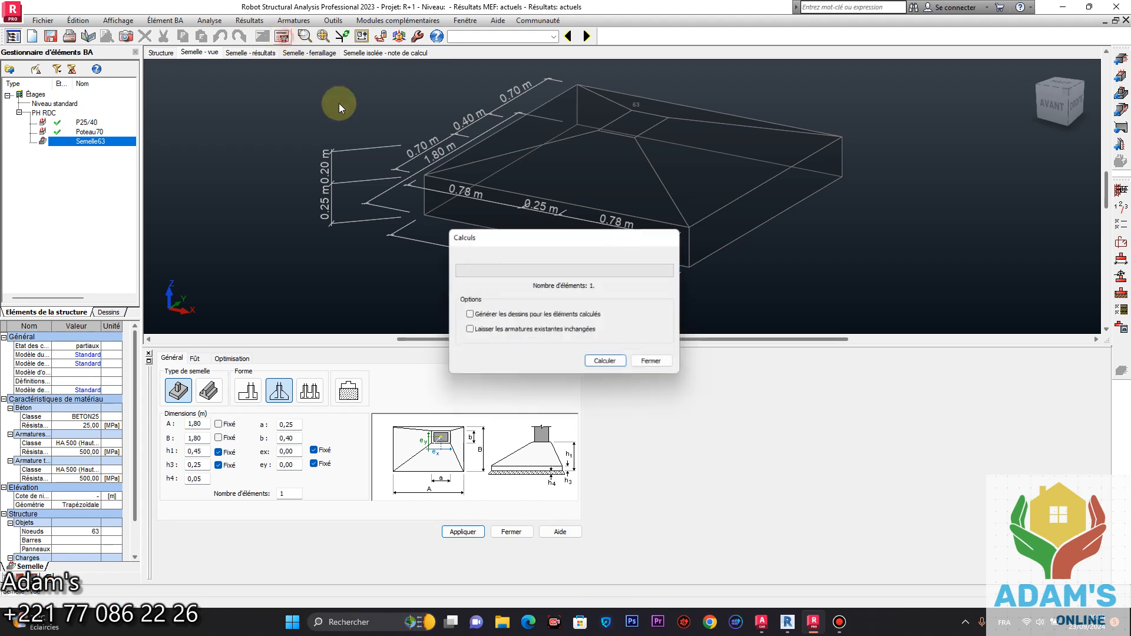
{"action": "left_click", "coordinate": [525, 315]}
{"action": "left_click", "coordinate": [605, 361]}
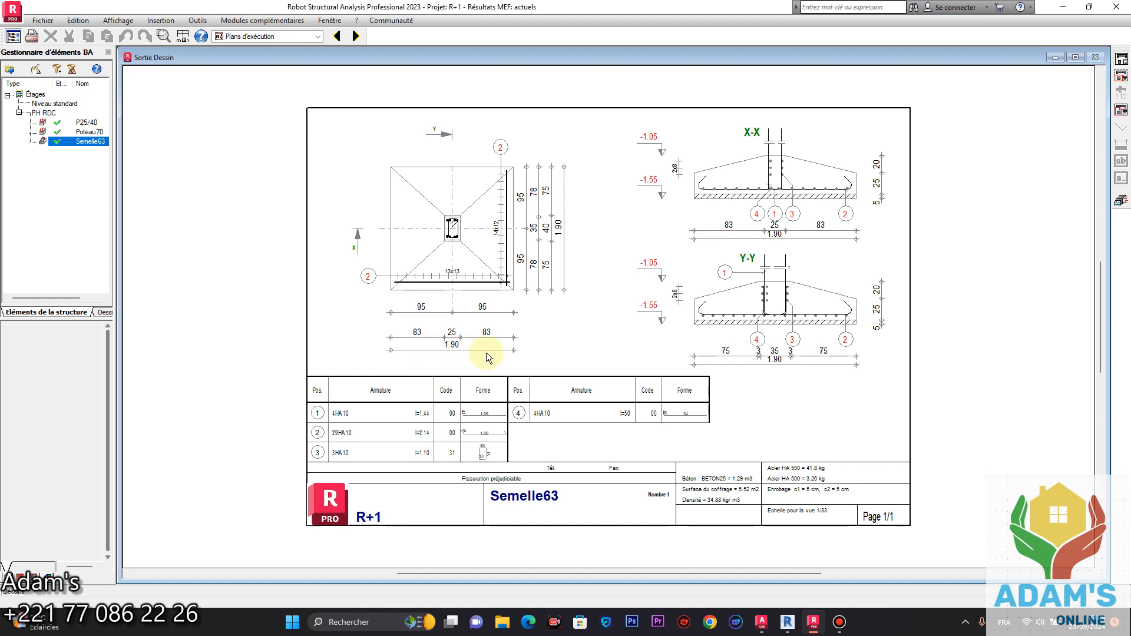
{"action": "left_click", "coordinate": [1120, 201]}
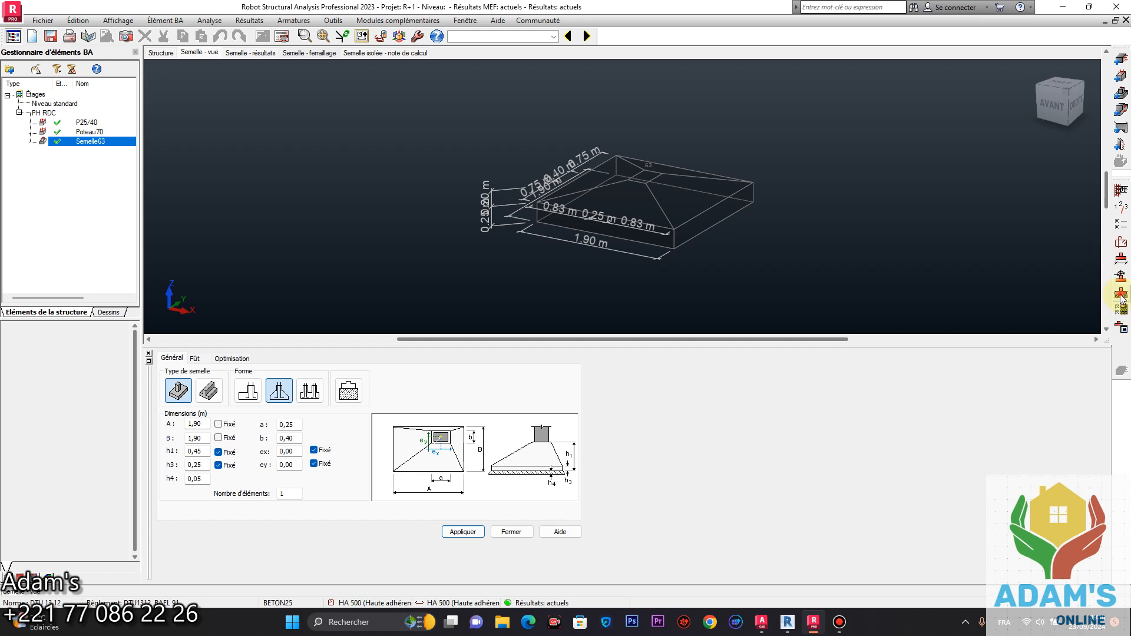
{"action": "left_click", "coordinate": [1120, 292]}
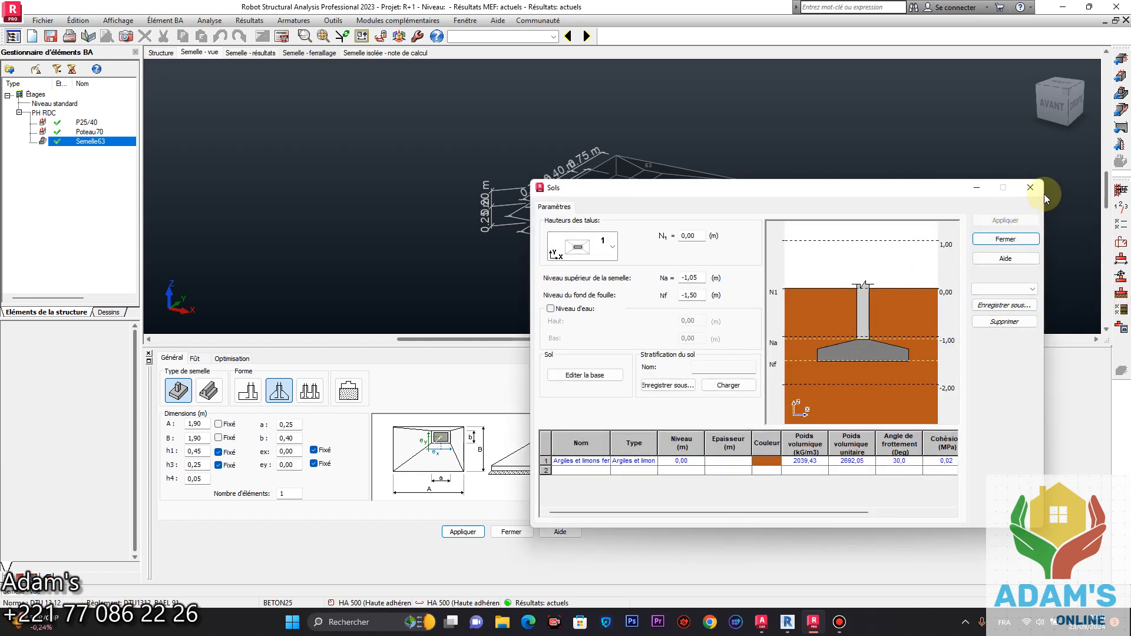
{"action": "left_click", "coordinate": [1029, 188]}
{"action": "middle_click_drag", "start_coordinate": [656, 266], "coordinate": [614, 265]}
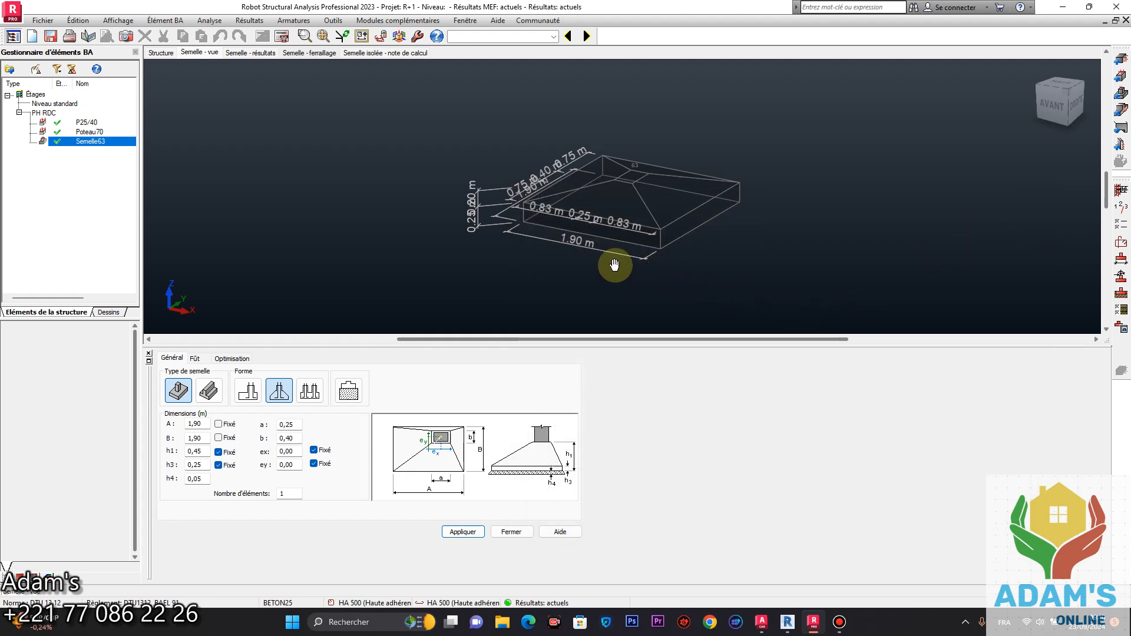
Set the ELS soil stress qu to 0,15 MPa in the geotechnical options.
{"action": "left_click", "coordinate": [1123, 311]}
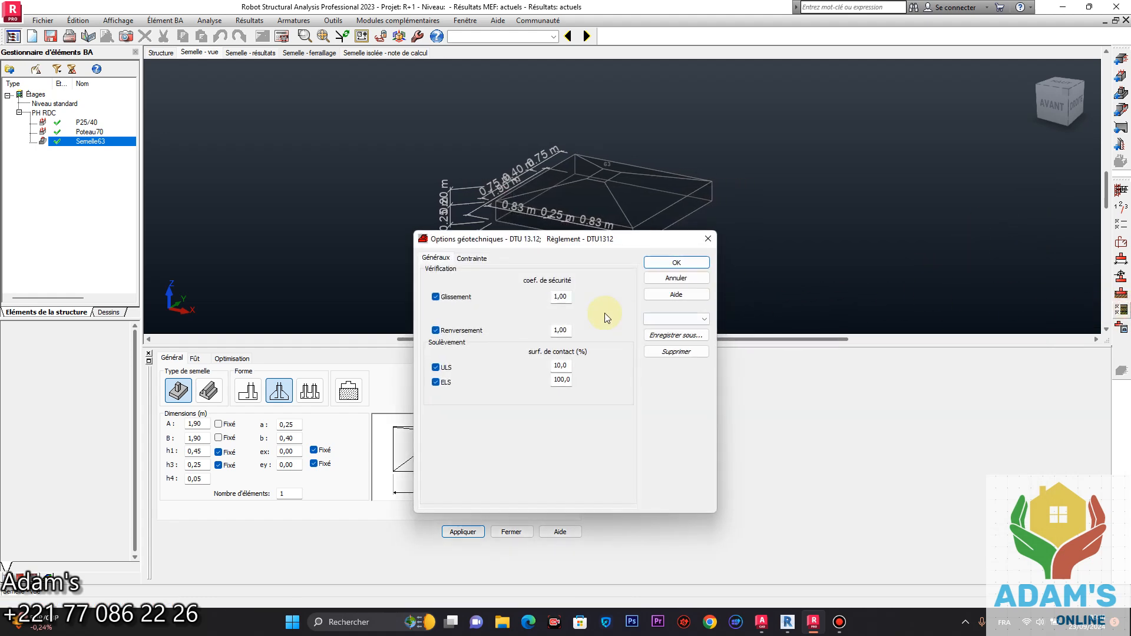
{"action": "left_click", "coordinate": [472, 259]}
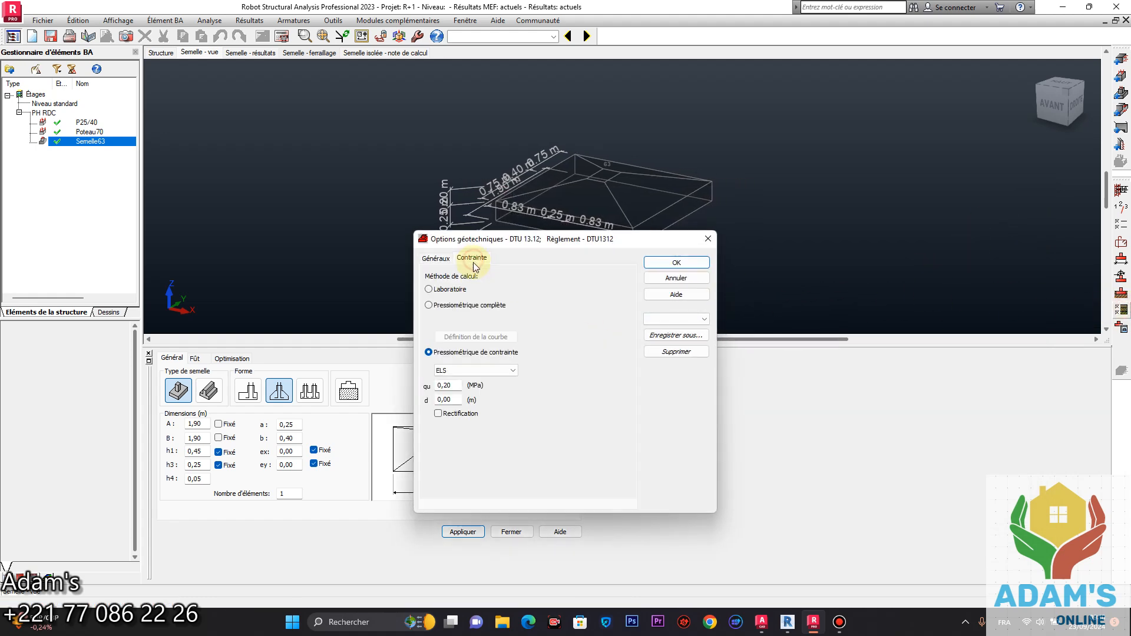
{"action": "double_click", "coordinate": [455, 386]}
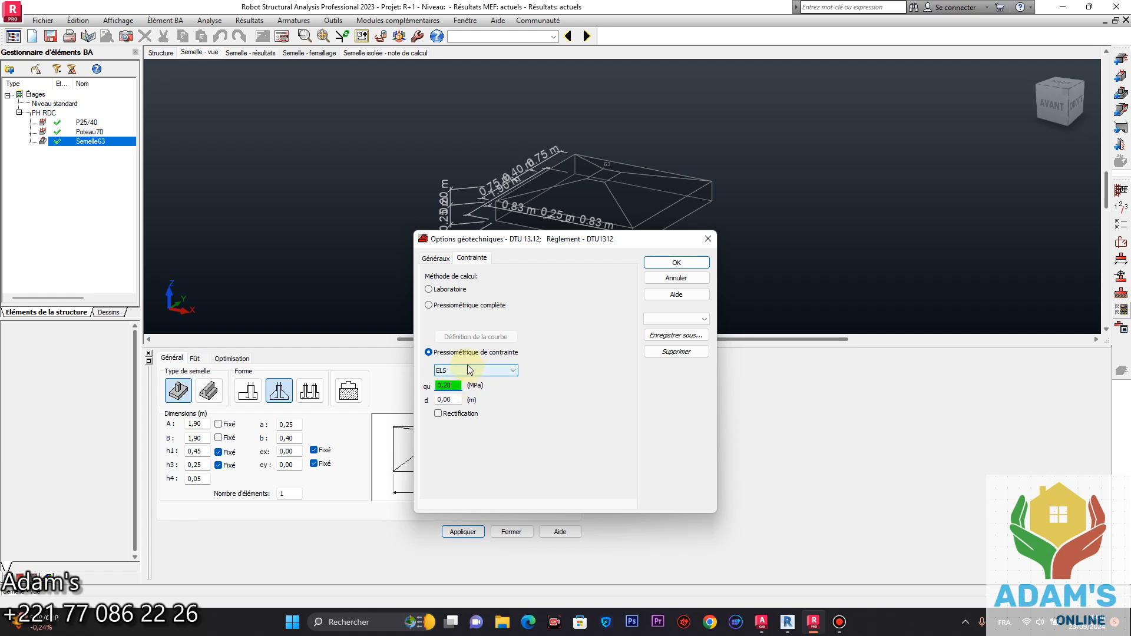
{"action": "type", "text": "0,15"}
{"action": "left_click", "coordinate": [674, 262]}
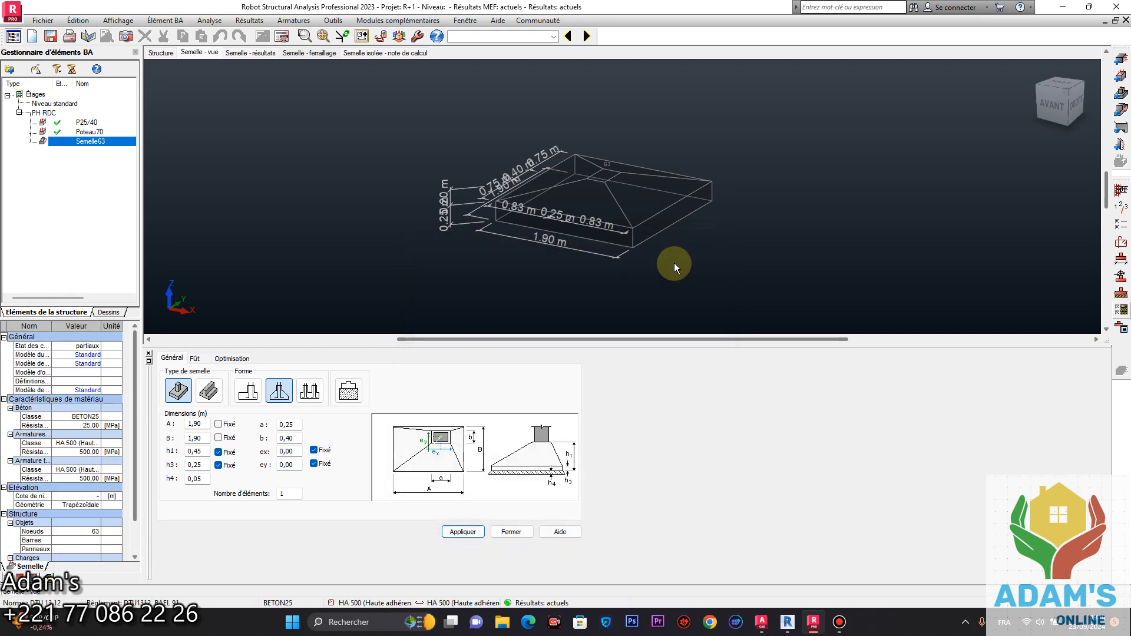
Recalculate Semelle63 with the 0,15 MPa soil stress, generating its drawing, and go back to the footing view.
{"action": "left_click", "coordinate": [282, 36]}
{"action": "left_click", "coordinate": [616, 368]}
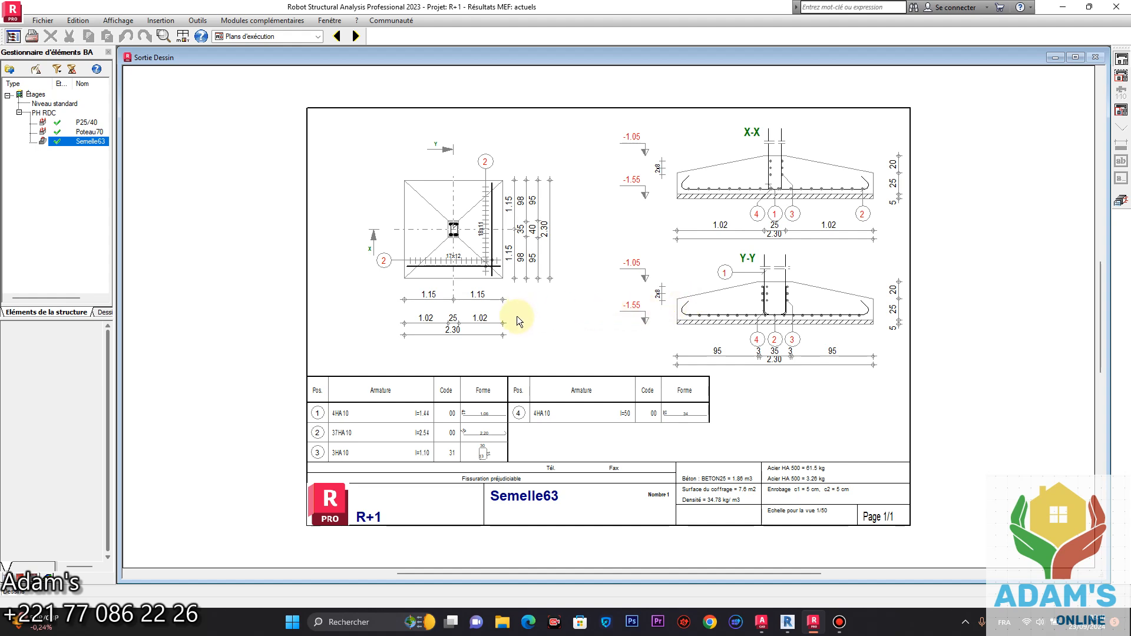
{"action": "left_click", "coordinate": [1120, 201]}
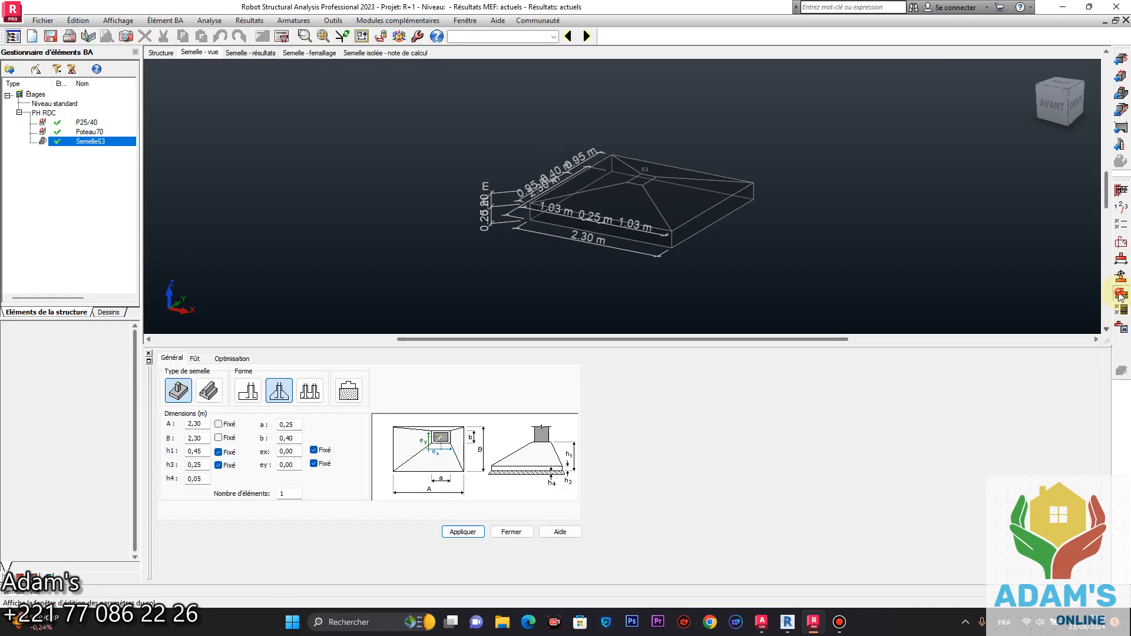
{"action": "left_click", "coordinate": [1120, 293]}
{"action": "left_click", "coordinate": [1030, 187]}
{"action": "left_click", "coordinate": [1120, 292]}
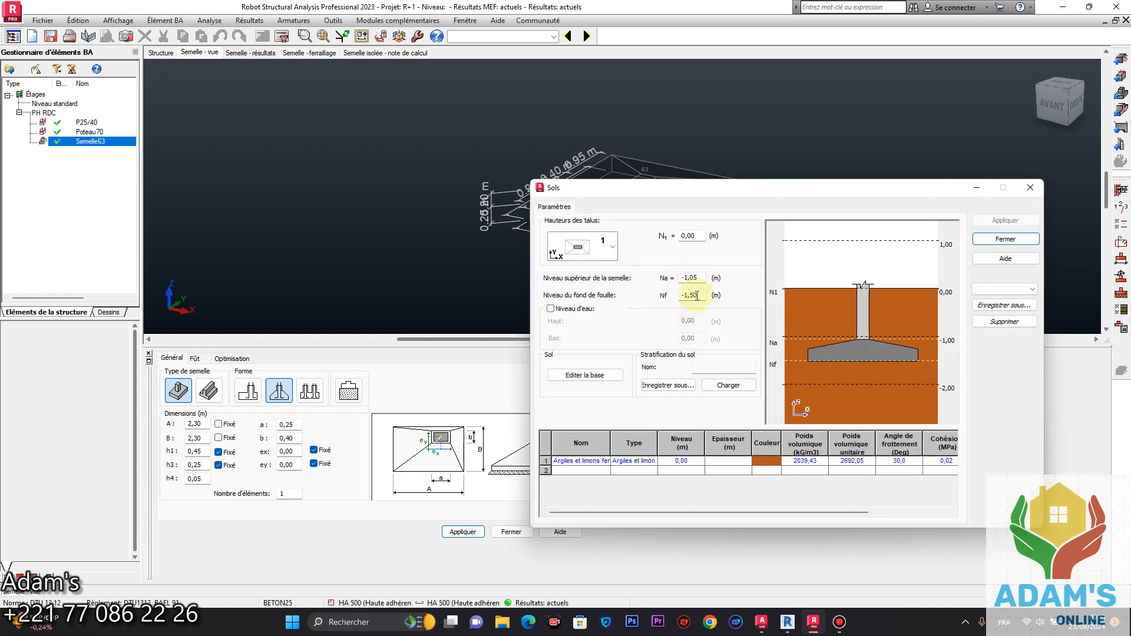
{"action": "left_click", "coordinate": [1004, 238]}
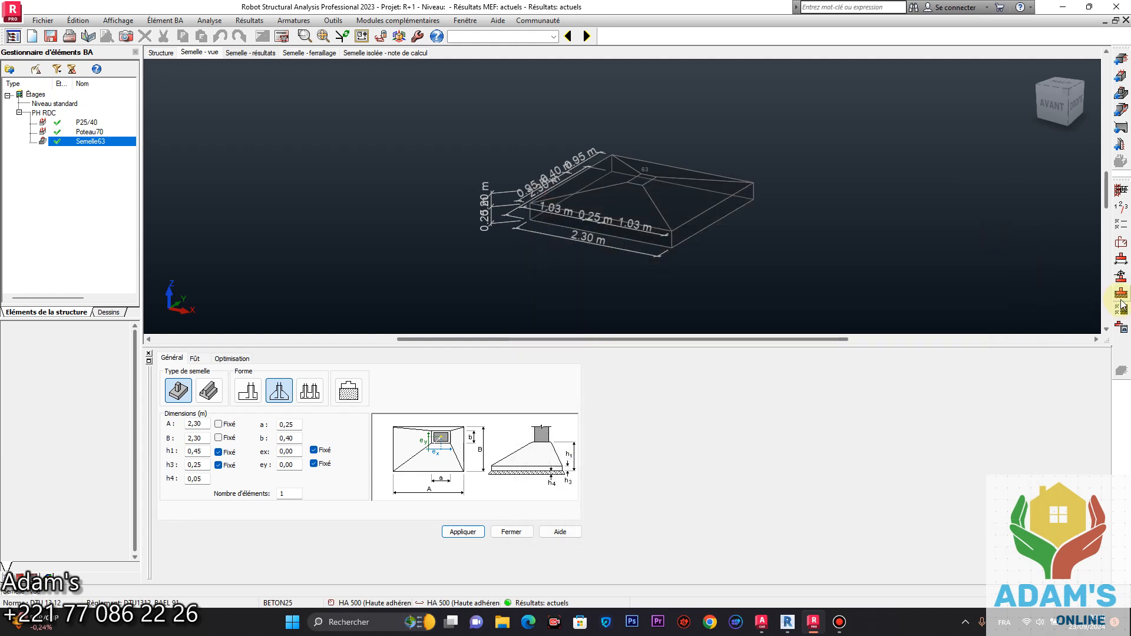
Set the soil stress qu to 0,20 MPa with the ELS limit state in the geotechnical options.
{"action": "left_click", "coordinate": [1120, 309]}
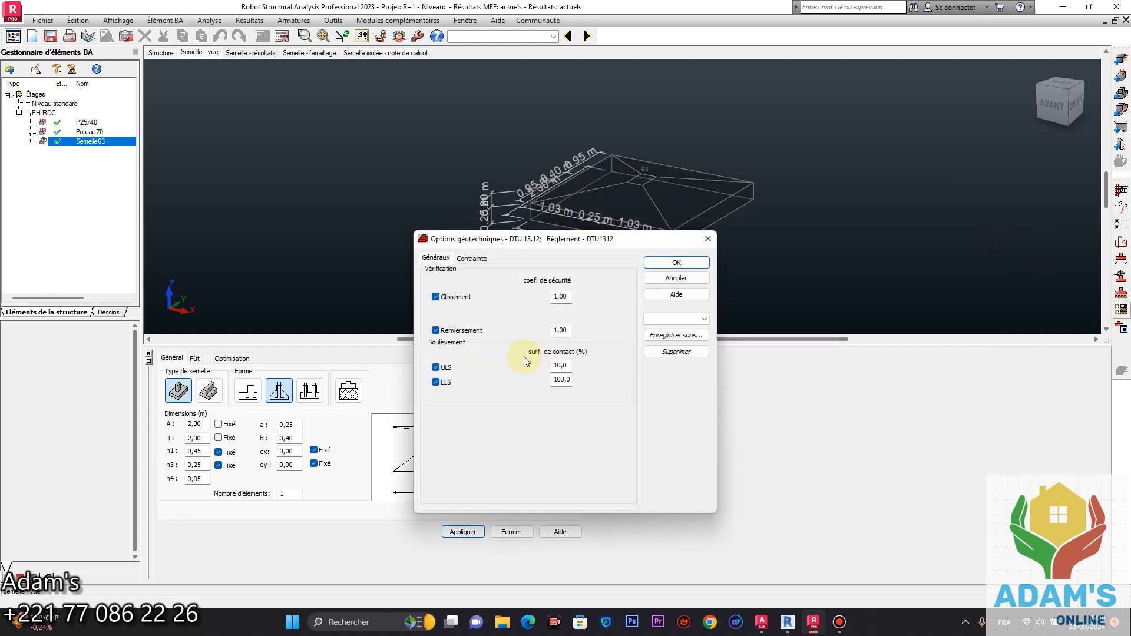
{"action": "left_click", "coordinate": [471, 258]}
{"action": "left_click", "coordinate": [492, 371]}
{"action": "left_click", "coordinate": [492, 375]}
{"action": "double_click", "coordinate": [456, 385]}
{"action": "type", "text": "0,20"}
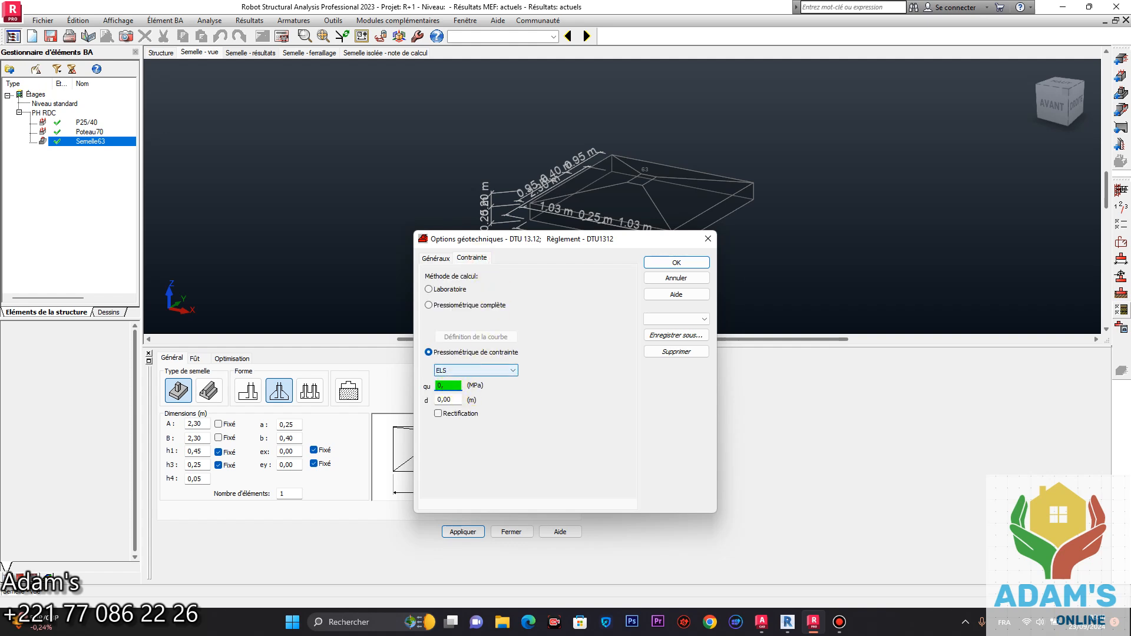
{"action": "key", "text": "Return"}
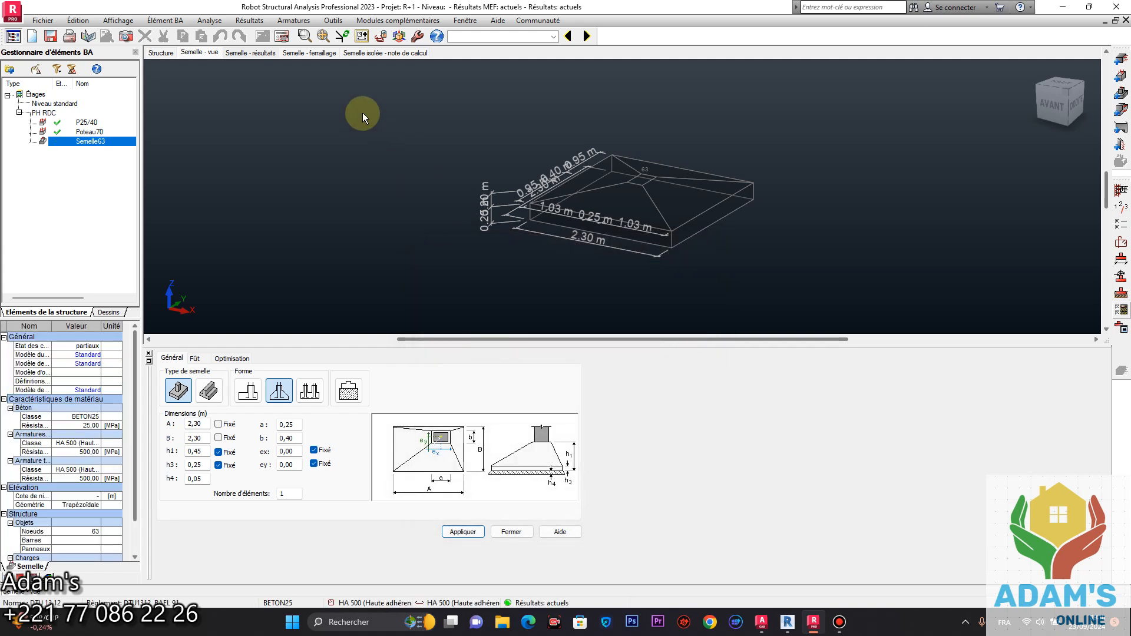
Run the calculation of Semelle63 again with the 0,20 MPa soil stress, generating drawings for the calculated elements.
{"action": "left_click", "coordinate": [282, 36]}
{"action": "left_click", "coordinate": [557, 316]}
{"action": "left_click", "coordinate": [607, 363]}
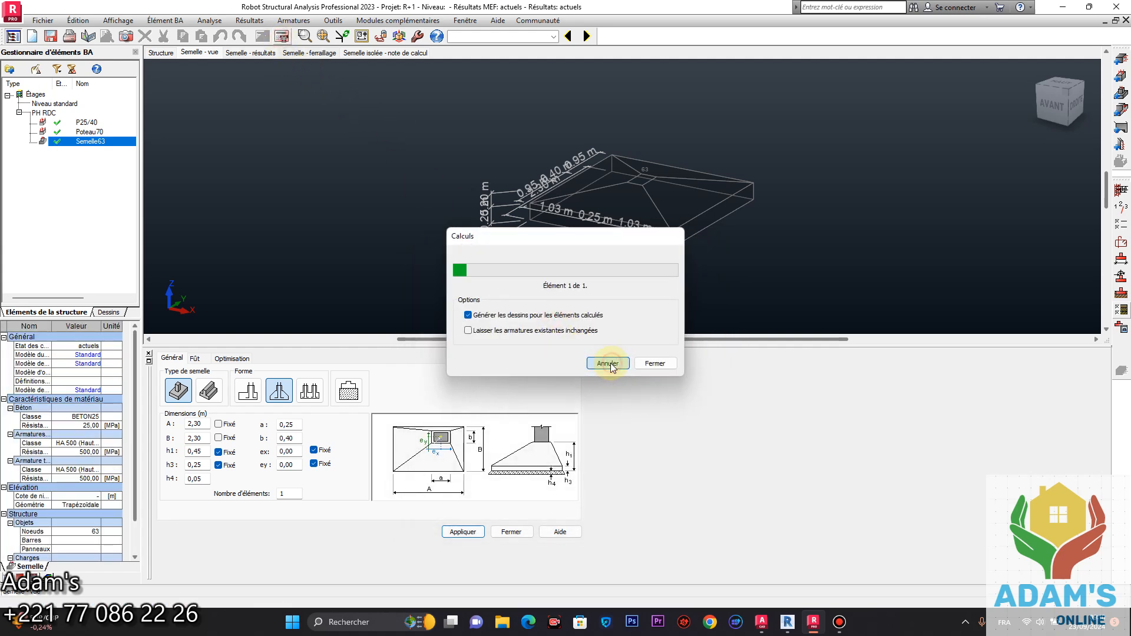